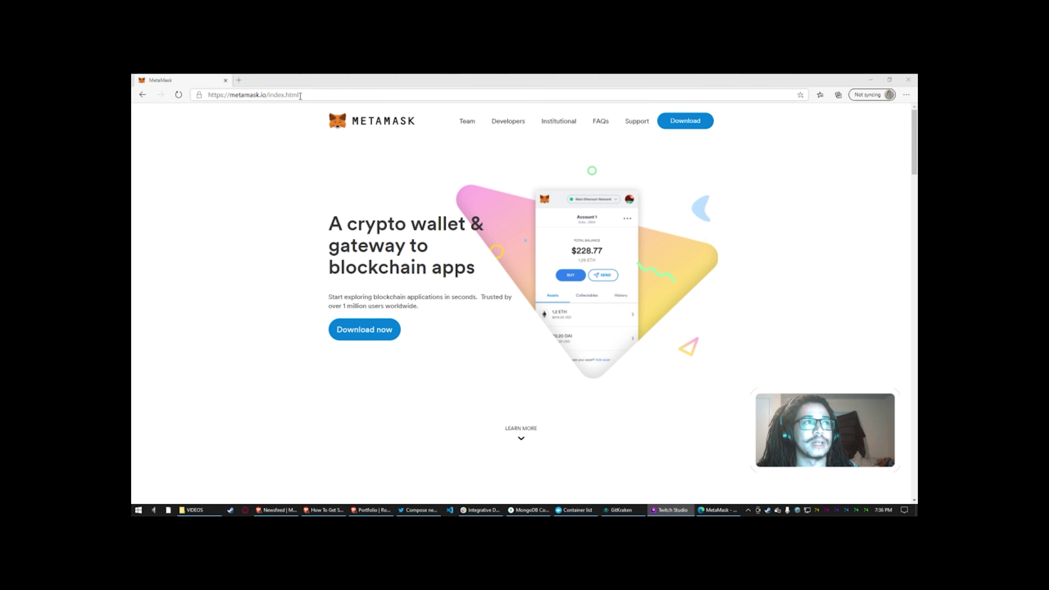
pyautogui.scroll(-10, 584, 363)
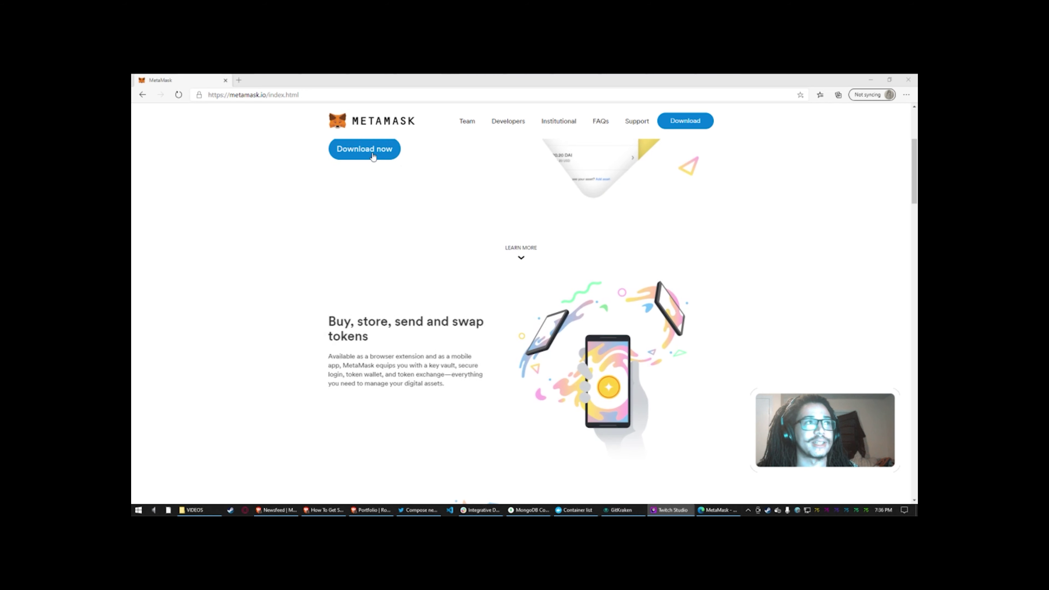
pyautogui.scroll(1, 346, 159)
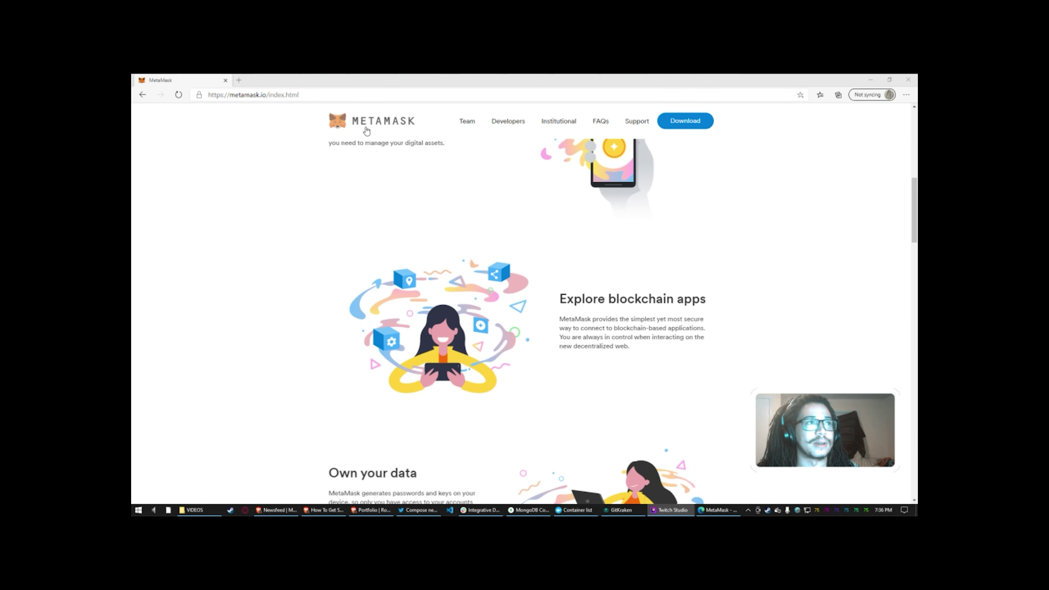
pyautogui.press('F5')
pyautogui.scroll(-10, 592, 136)
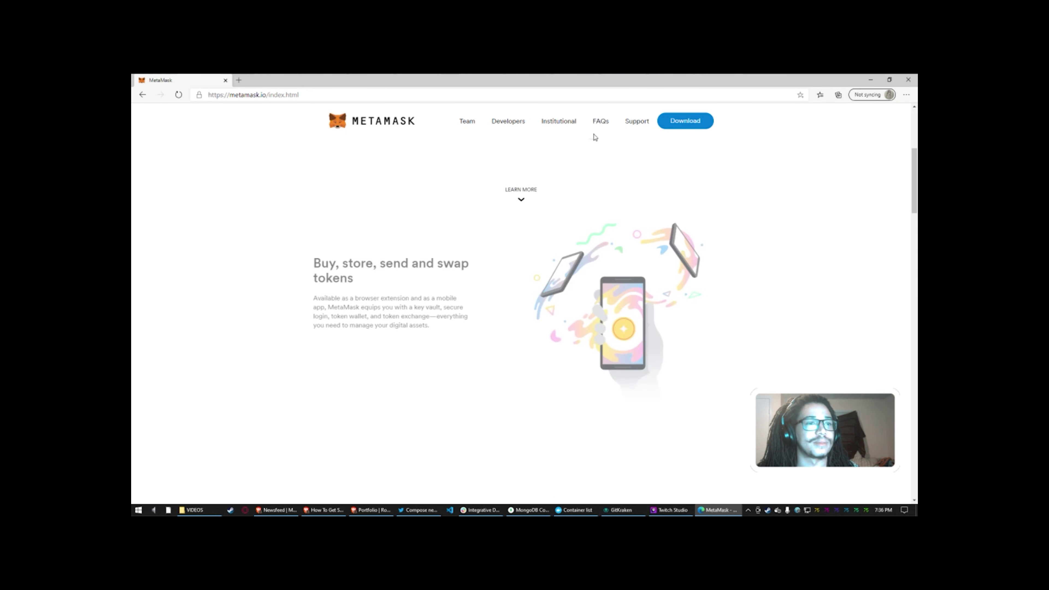
pyautogui.scroll(10, 626, 222)
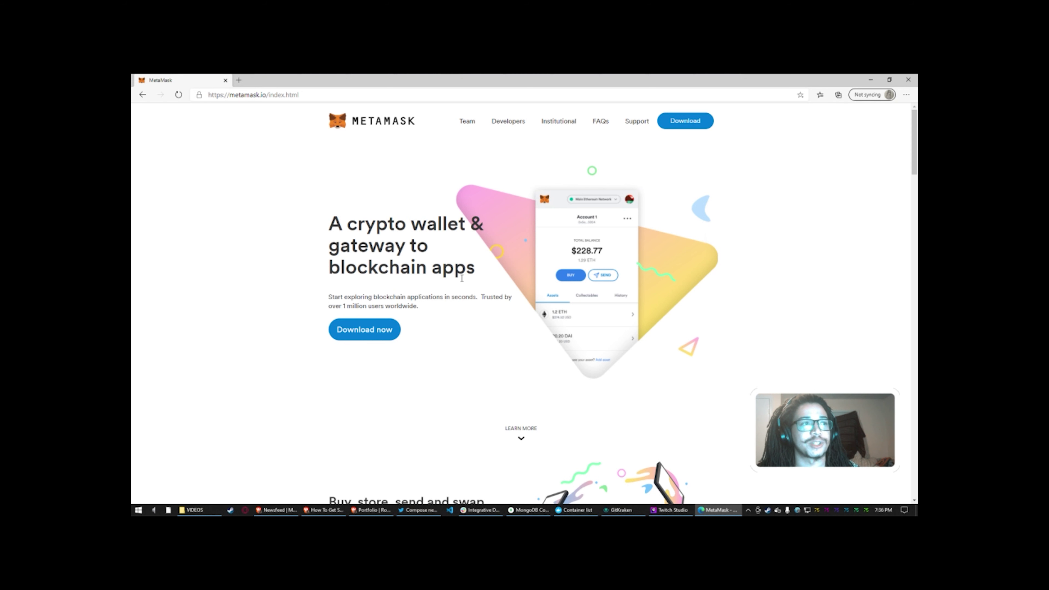
pyautogui.scroll(-5, 443, 299)
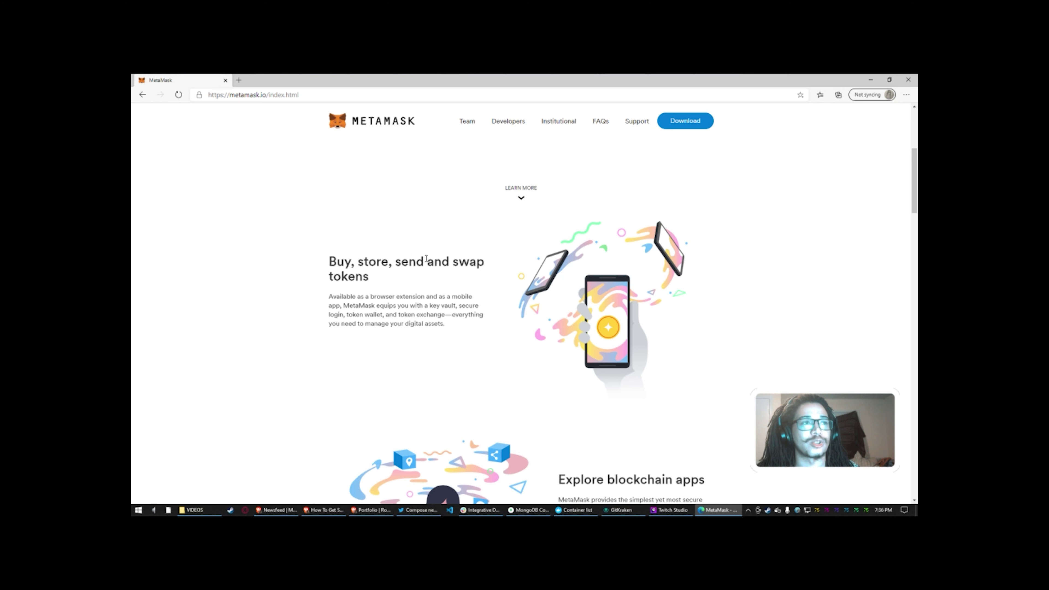
pyautogui.scroll(-4, 453, 264)
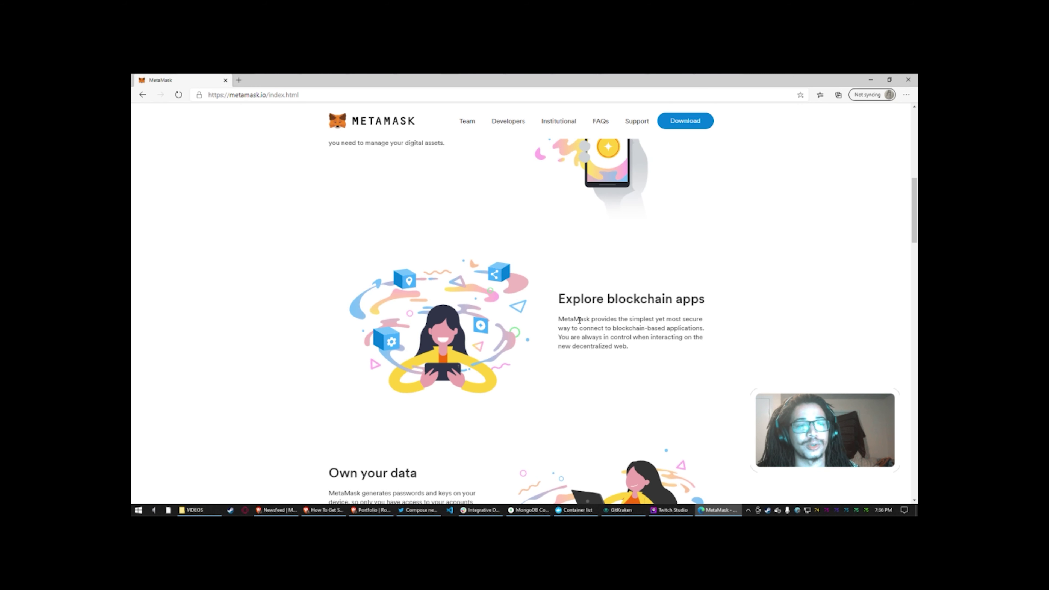
pyautogui.scroll(-5, 579, 321)
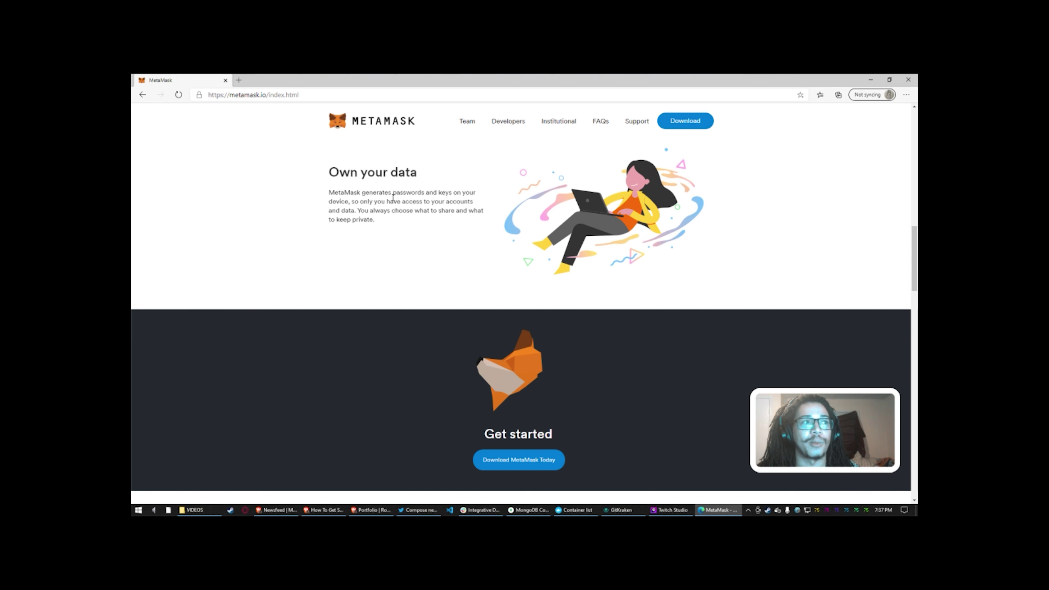
pyautogui.scroll(-12, 416, 264)
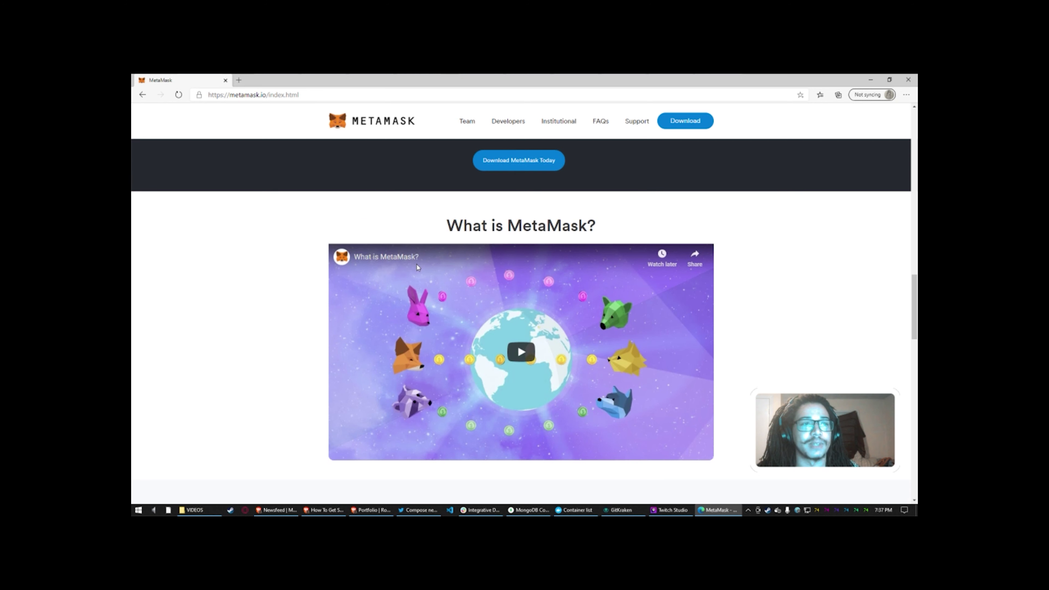
pyautogui.scroll(-3, 418, 267)
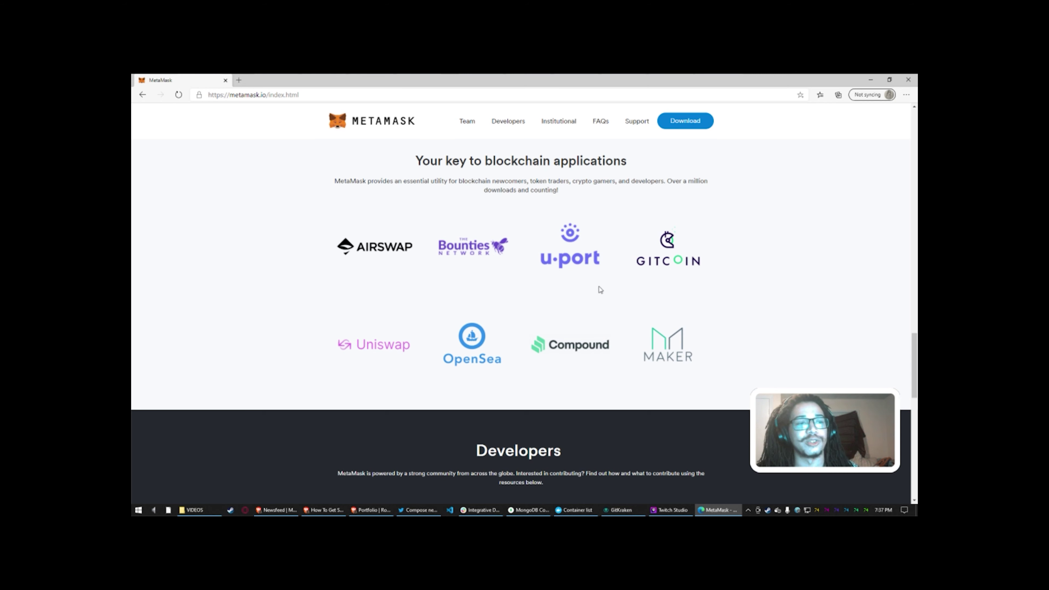
pyautogui.scroll(-1, 608, 202)
pyautogui.scroll(-5, 518, 244)
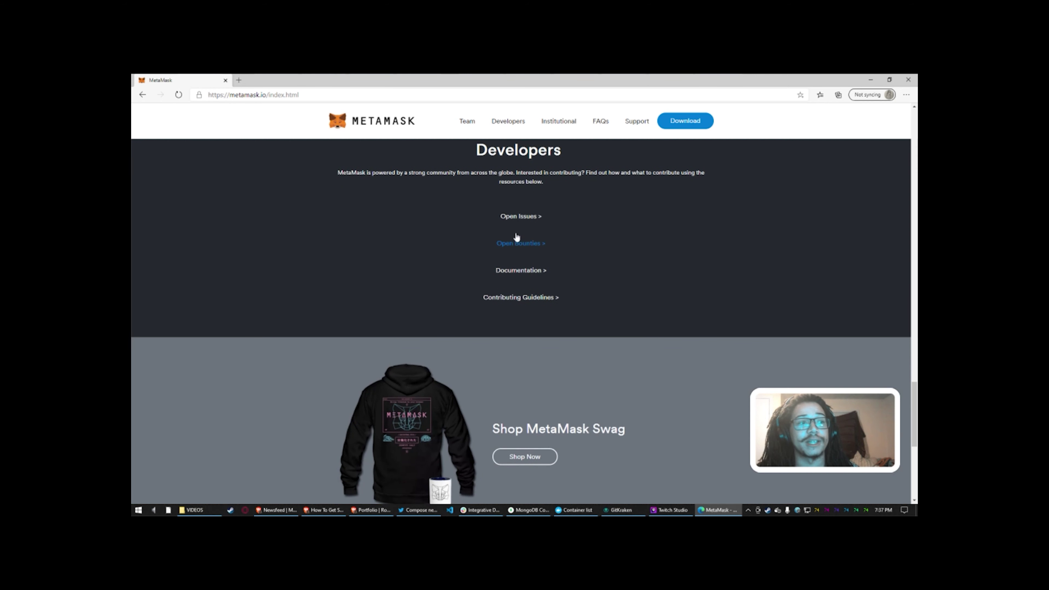
pyautogui.scroll(-3, 520, 248)
pyautogui.scroll(4, 525, 281)
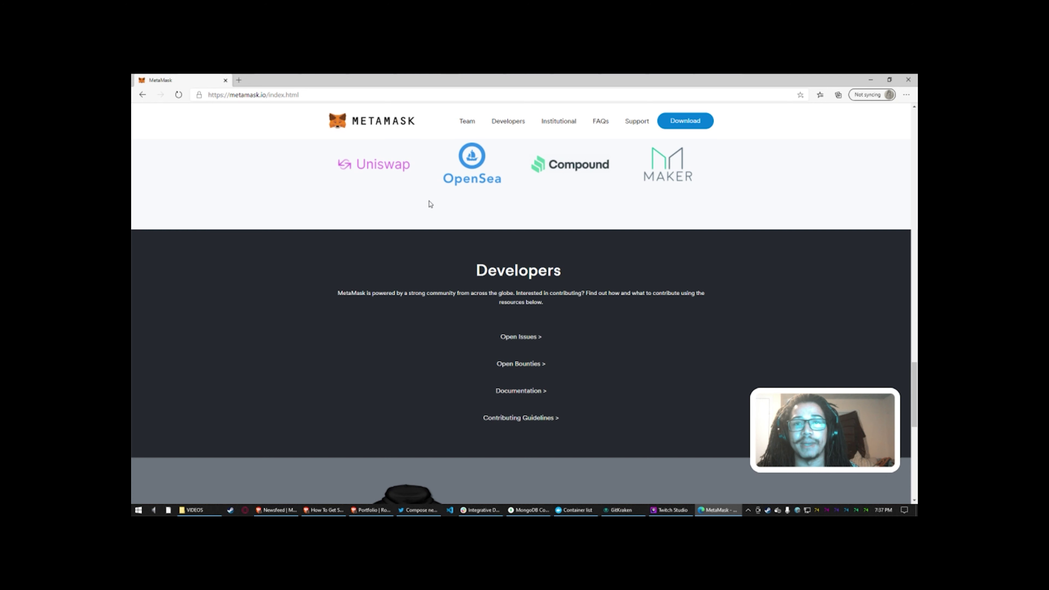
pyautogui.scroll(3, 612, 267)
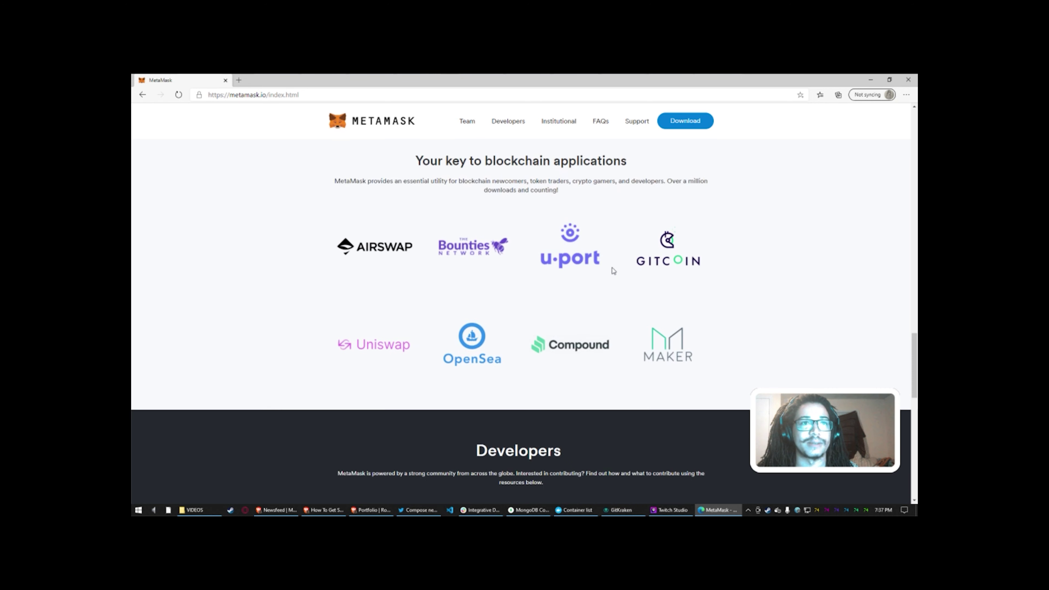
pyautogui.scroll(3, 614, 271)
pyautogui.scroll(3, 620, 274)
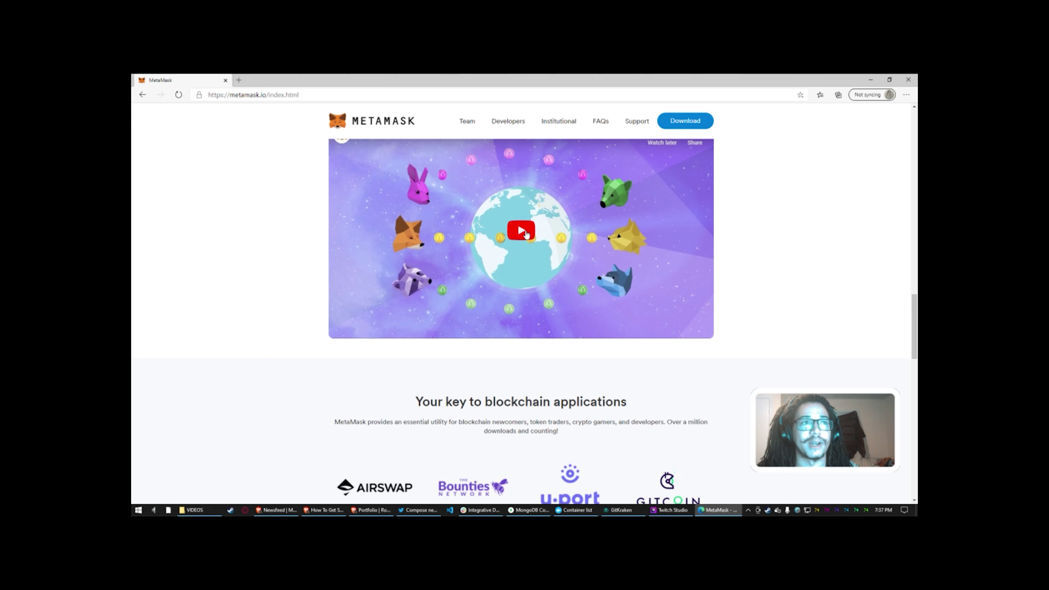
pyautogui.scroll(-2, 526, 235)
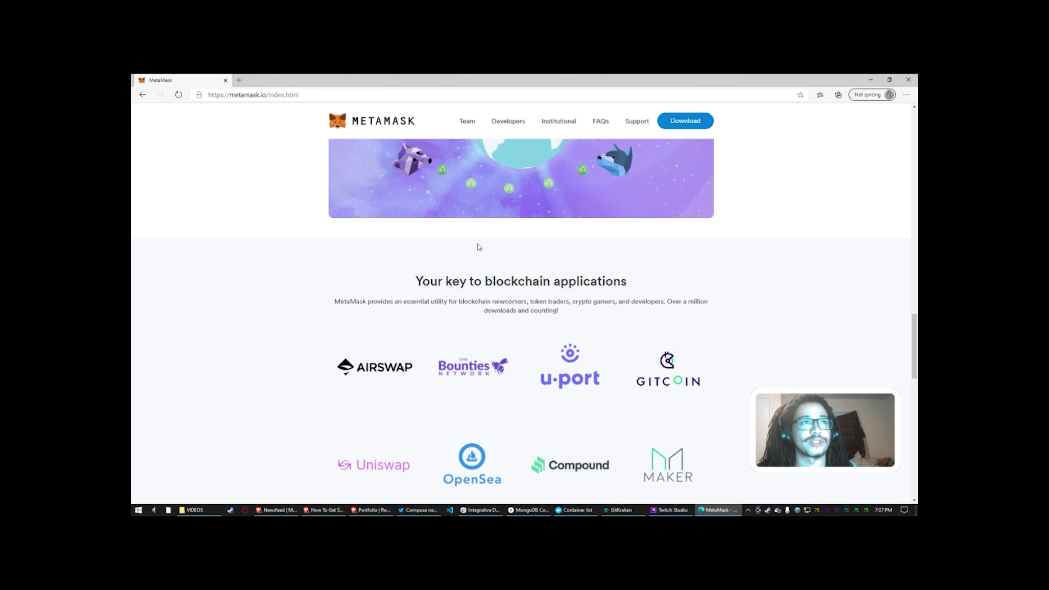
# Open the Getting Started > Accessing Accounts guide in MetaMask Docs, then return to metamask.io.
pyautogui.click(509, 121)
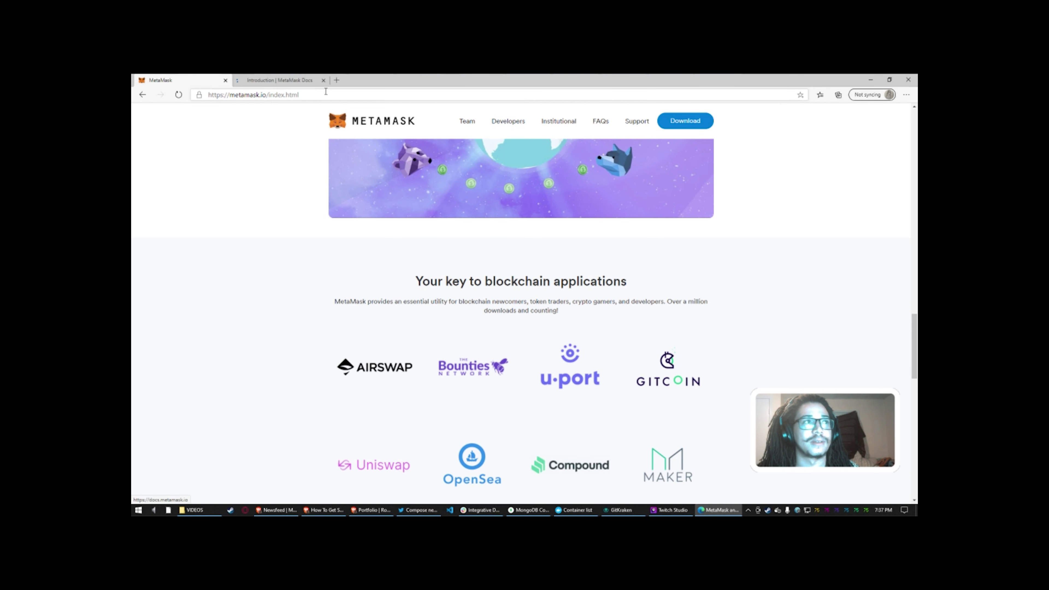
pyautogui.scroll(-2, 467, 233)
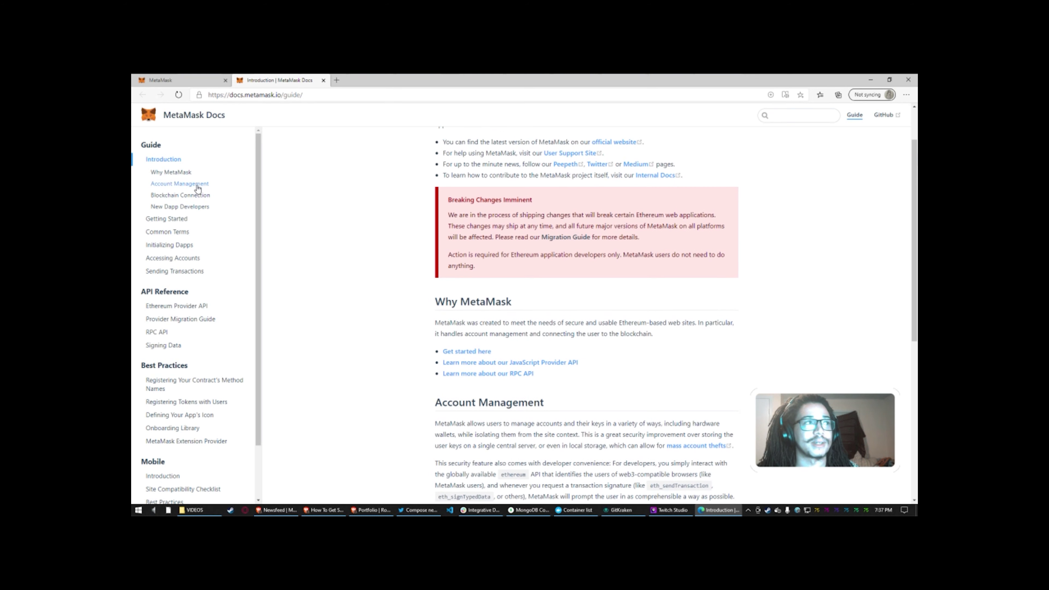
pyautogui.click(166, 221)
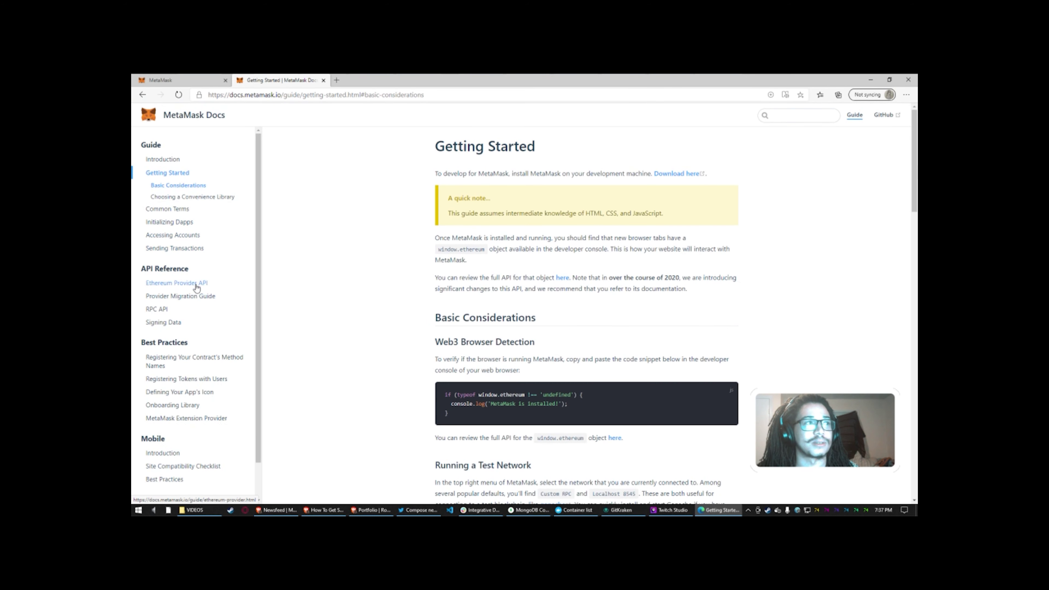
pyautogui.click(177, 234)
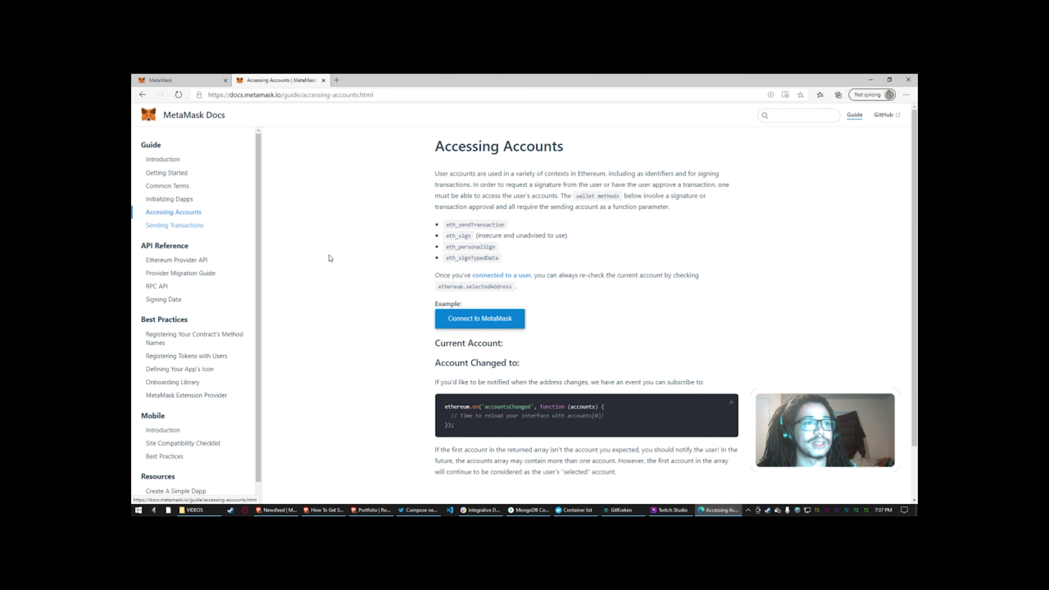
pyautogui.click(160, 79)
pyautogui.scroll(20, 543, 406)
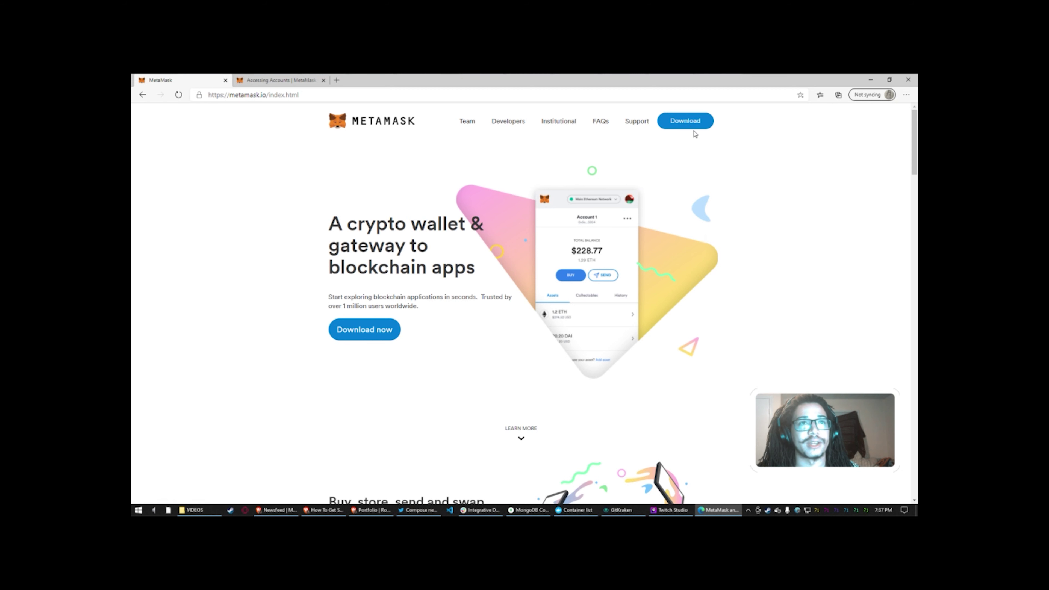
# Go to the Download page and browse it back to the Install MetaMask for Chrome section.
pyautogui.click(687, 121)
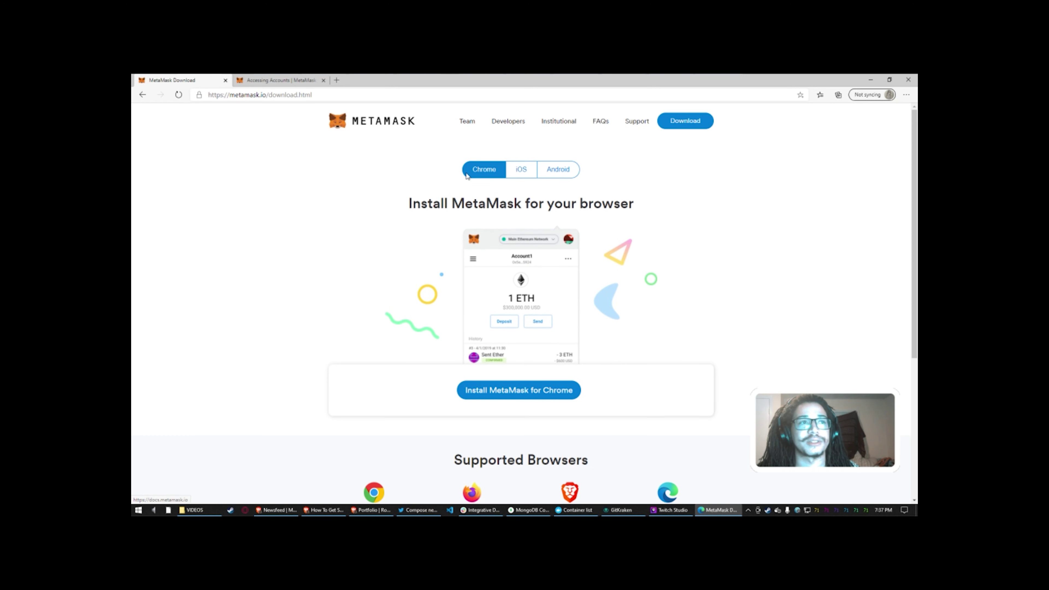
pyautogui.scroll(-4, 563, 168)
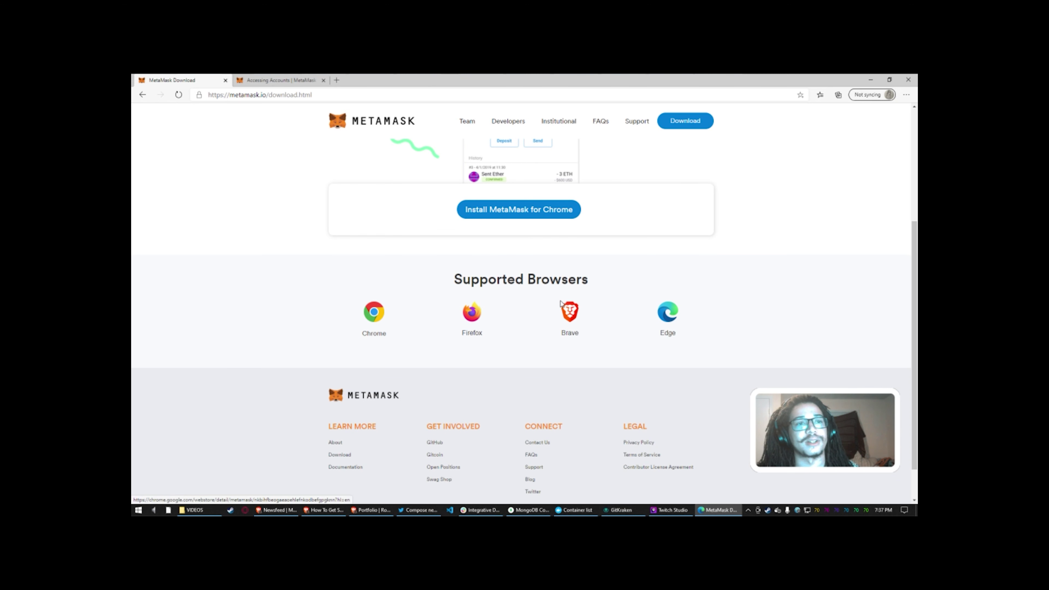
pyautogui.scroll(4, 644, 326)
pyautogui.scroll(-3, 647, 335)
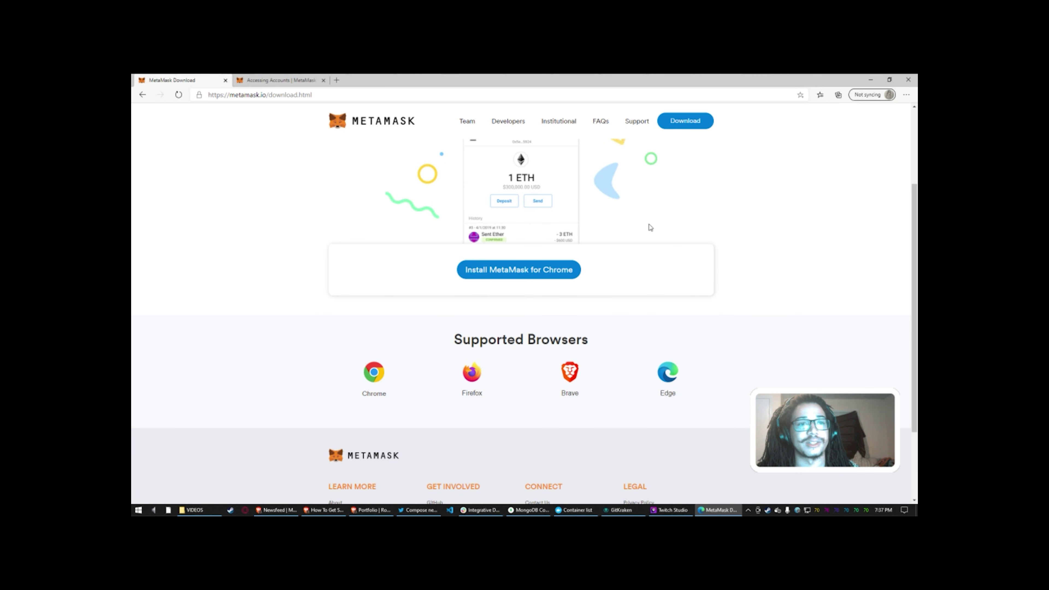
pyautogui.scroll(3, 686, 286)
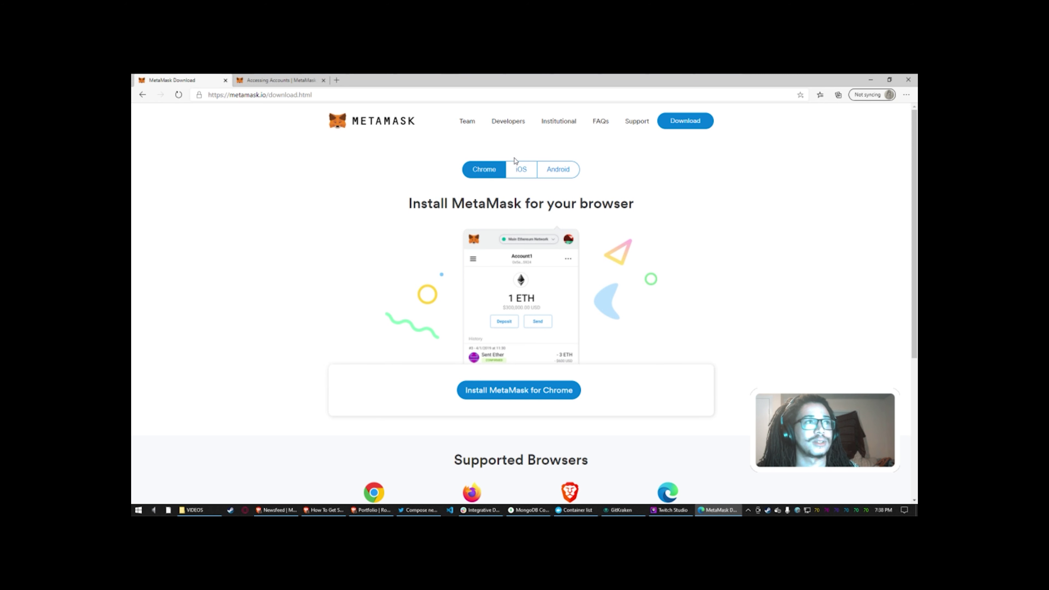
# Open MetaMask's Chrome Web Store listing, choose Add to Chrome and confirm Add extension.
pyautogui.click(504, 393)
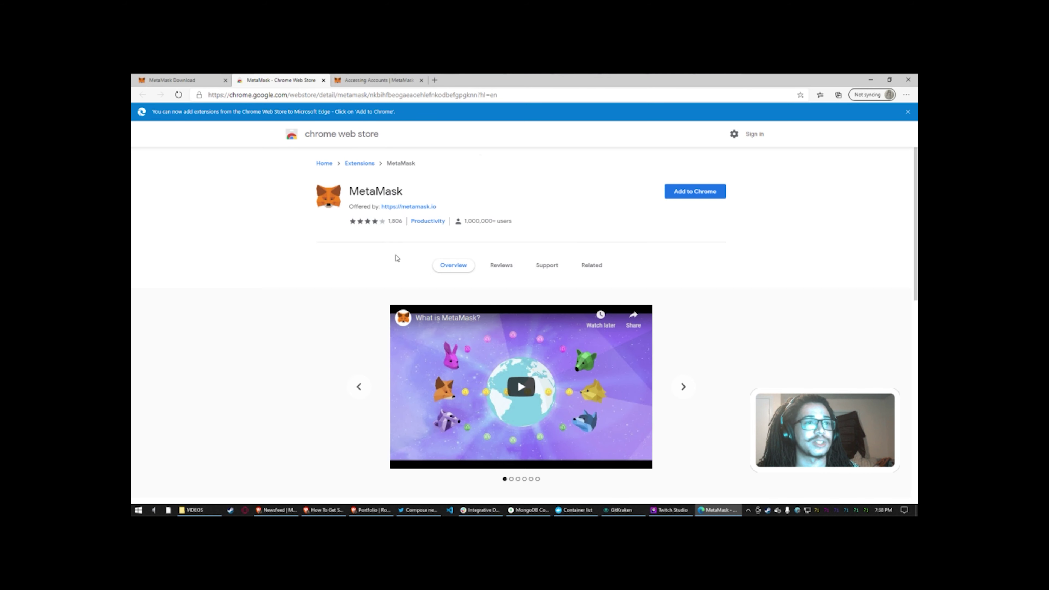
pyautogui.scroll(-3, 380, 232)
pyautogui.scroll(2, 372, 206)
pyautogui.scroll(1, 368, 186)
pyautogui.click(686, 190)
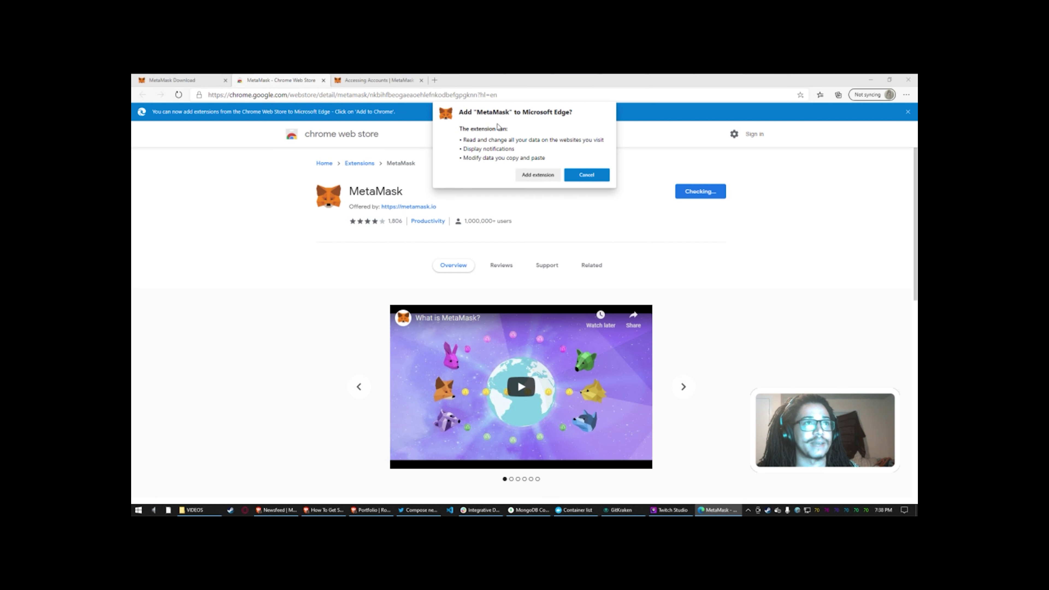
pyautogui.click(549, 179)
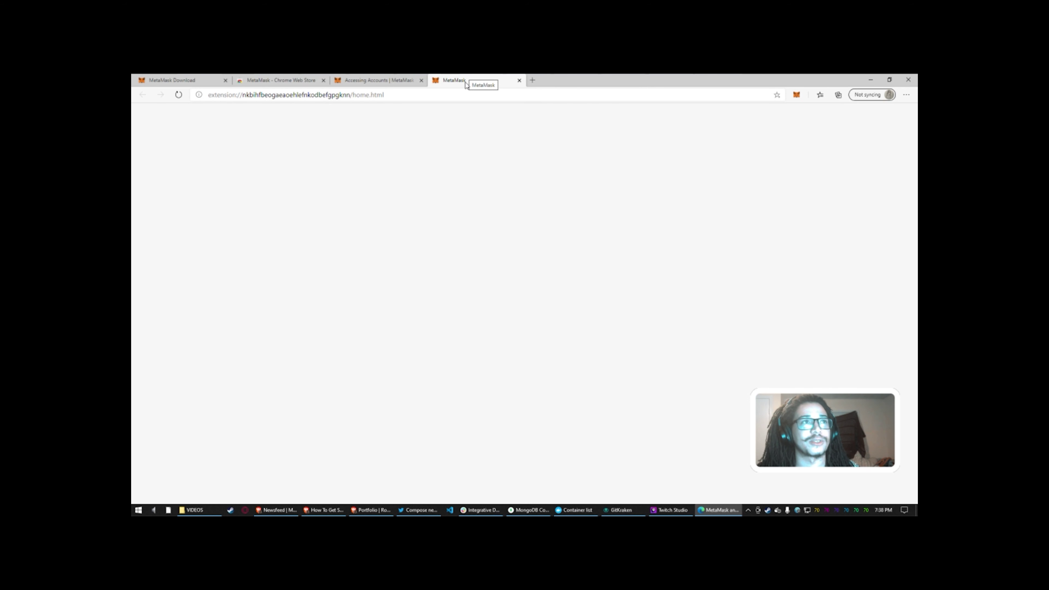
# Move the MetaMask extension tab into its own window and reload the page.
pyautogui.moveTo(465, 84); pyautogui.dragTo(579, 76)
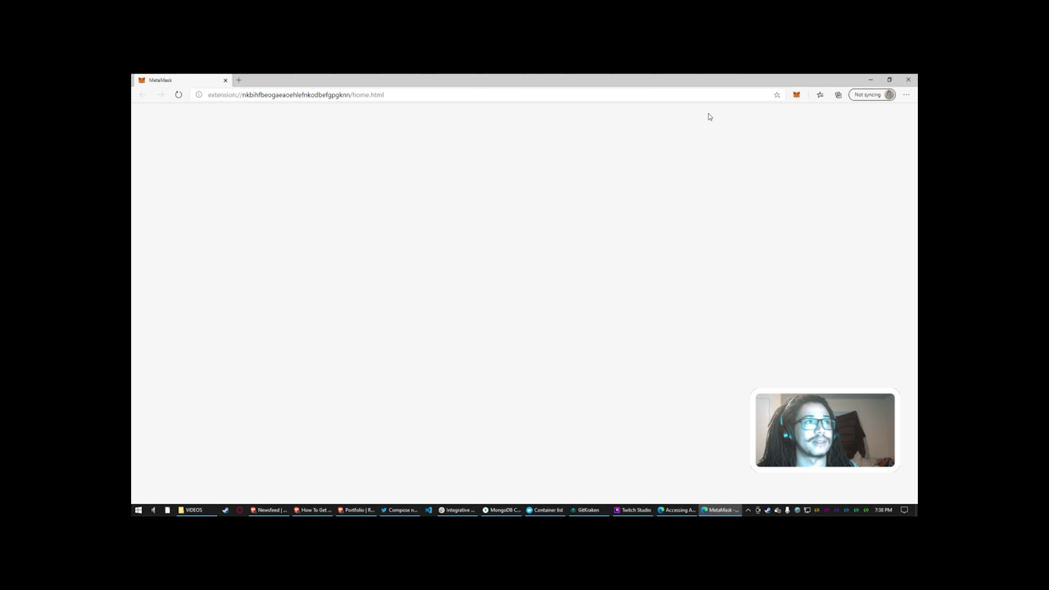
pyautogui.click(706, 100)
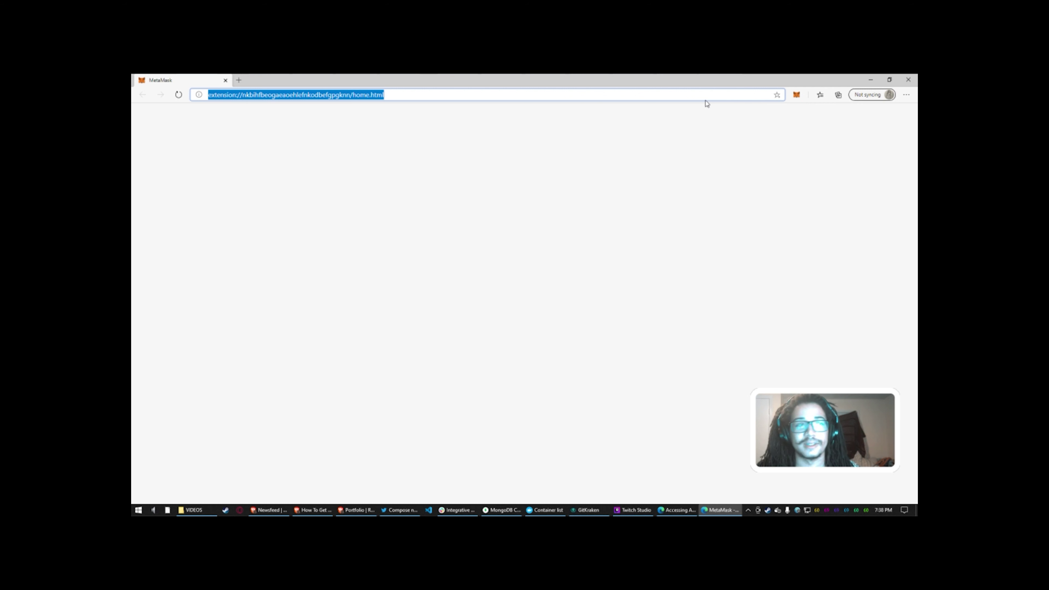
pyautogui.press('Return')
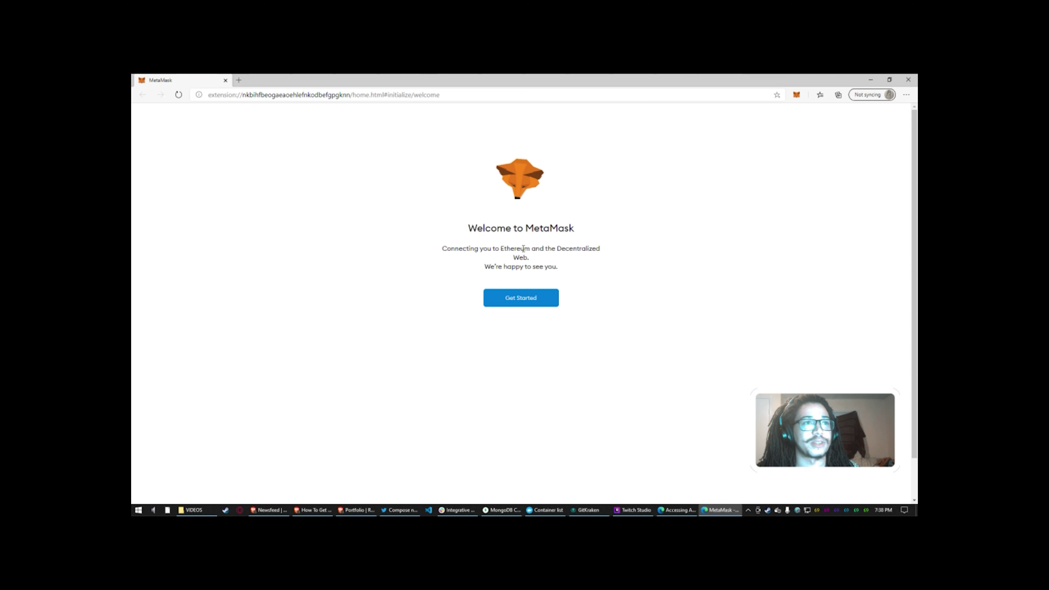
# Choose Get Started, then Create a Wallet, and accept the usage-data prompt with I Agree.
pyautogui.click(521, 300)
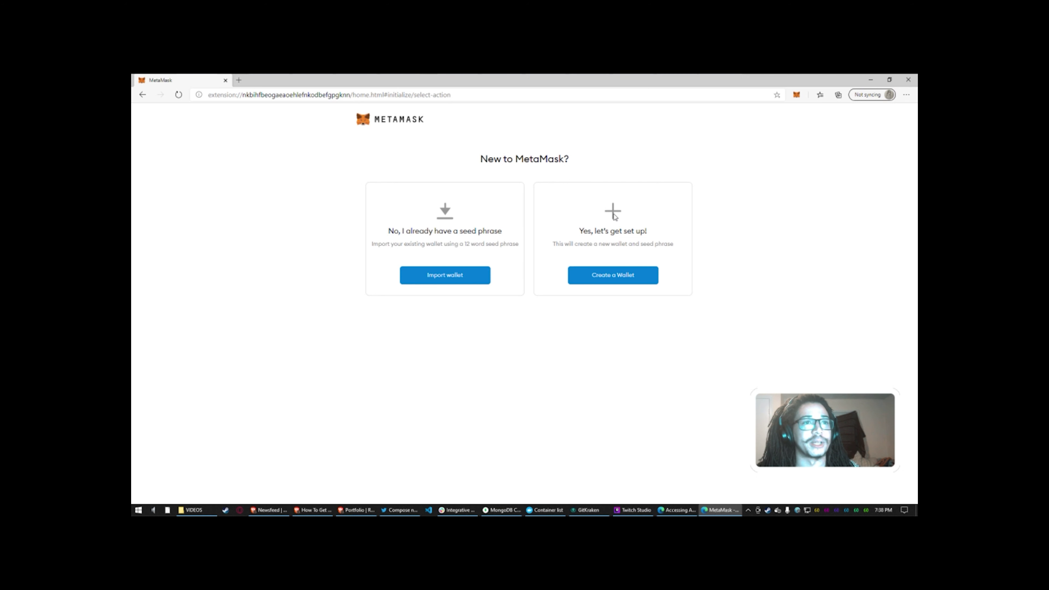
pyautogui.click(604, 280)
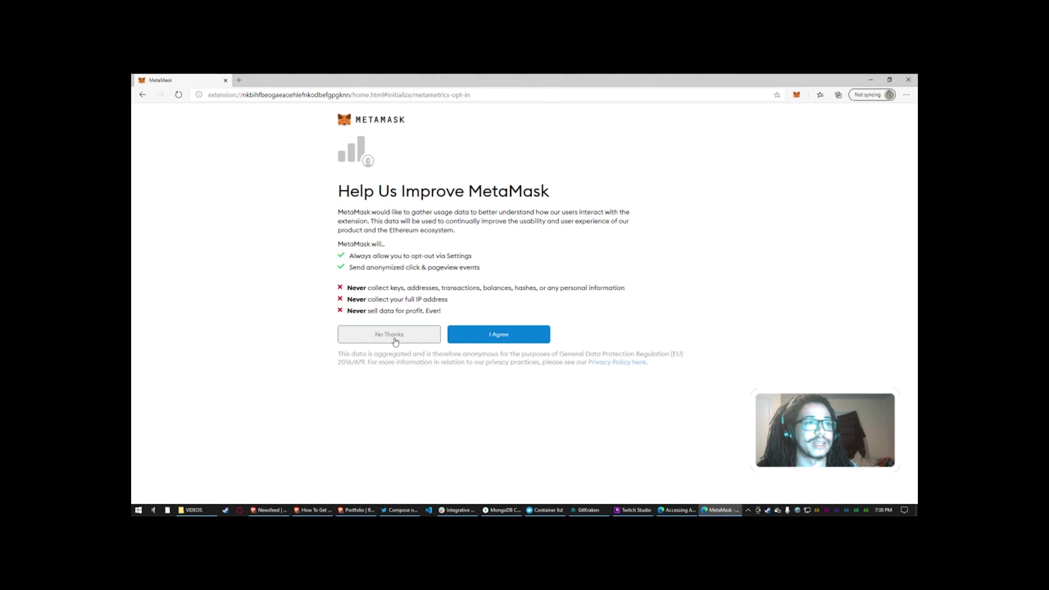
pyautogui.click(493, 337)
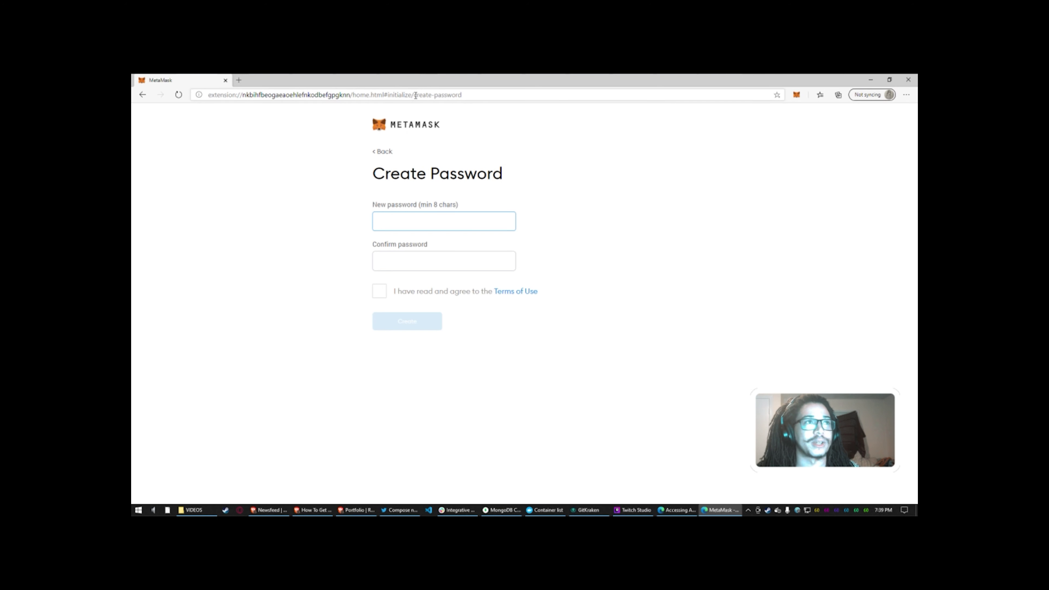
# Hide the MetaMask window while the password is created, then restore it on the Secret Backup Phrase page.
pyautogui.moveTo(438, 79); pyautogui.dragTo(917, 139)
pyautogui.press('super+Down')
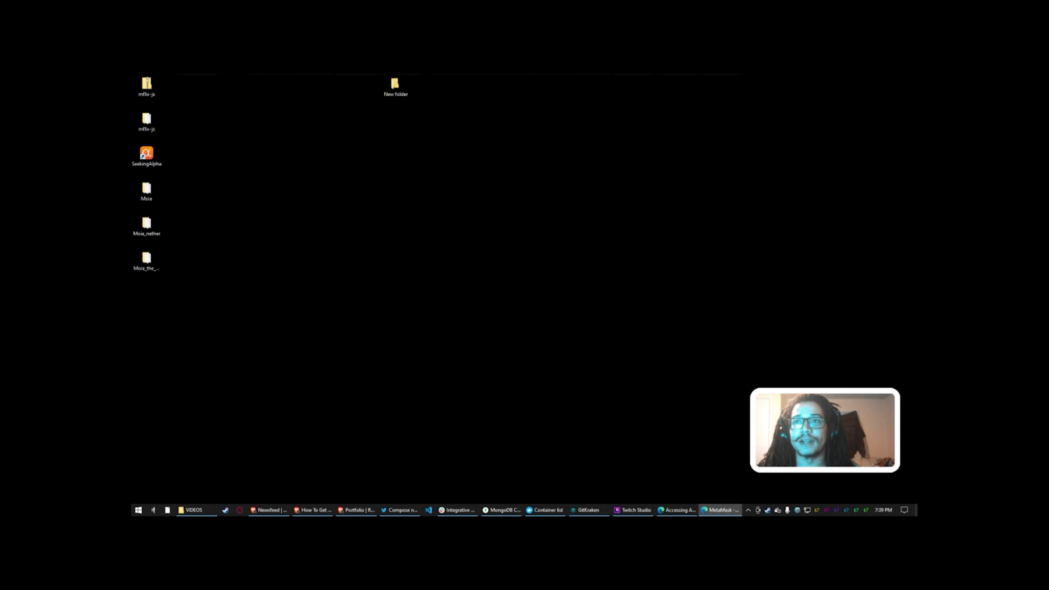
pyautogui.press('super+d')
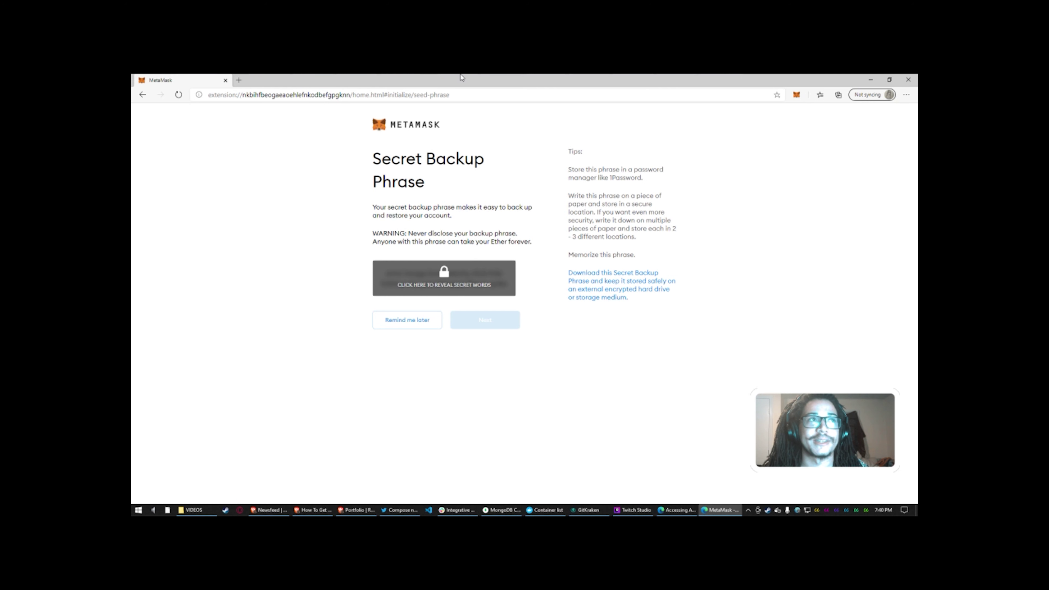
# Hide the window during the secret phrase backup, then choose All Done on Congratulations.
pyautogui.press('super+d')
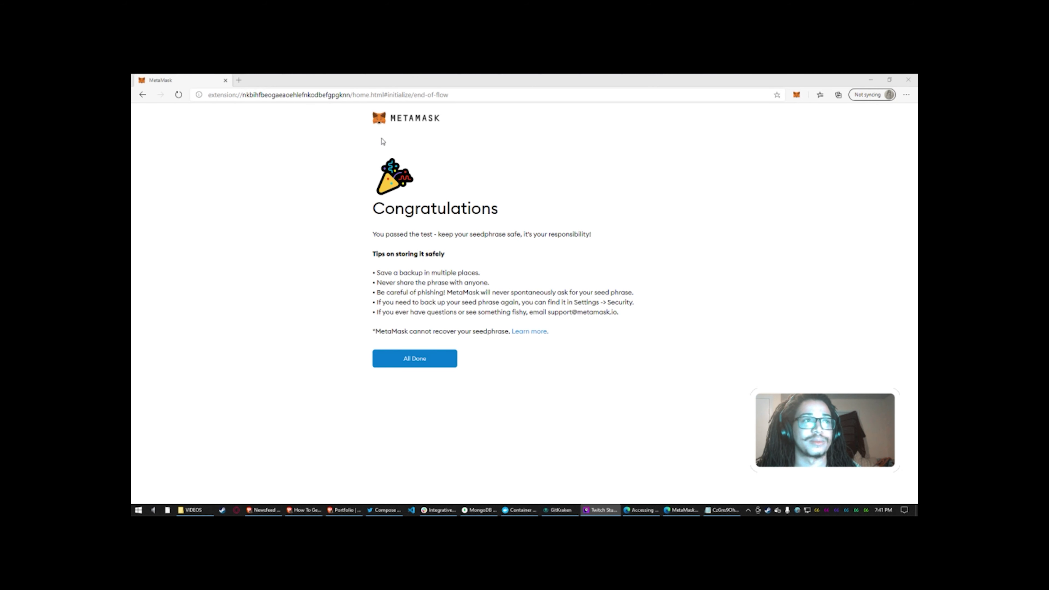
pyautogui.click(407, 360)
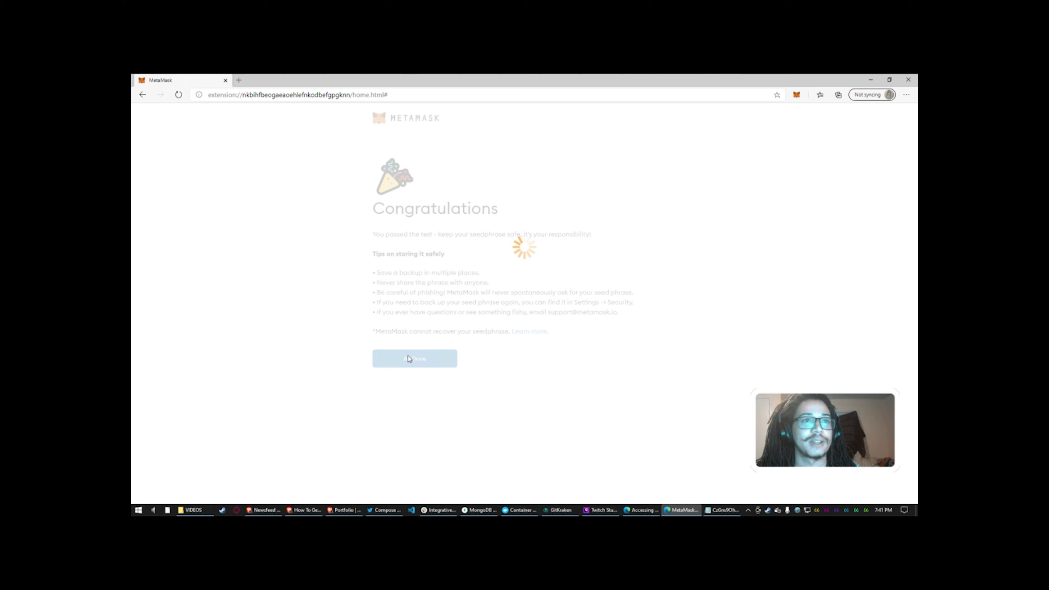